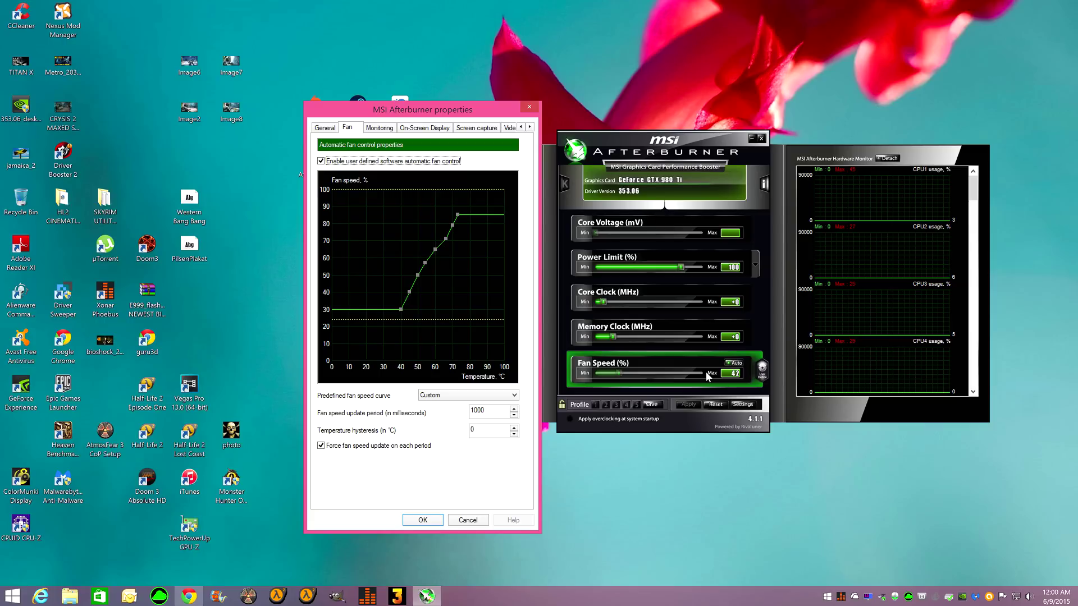
# Step: Bring the EVGA GTX 980 Ti product page in Chrome to the front
pyautogui.click(189, 596)
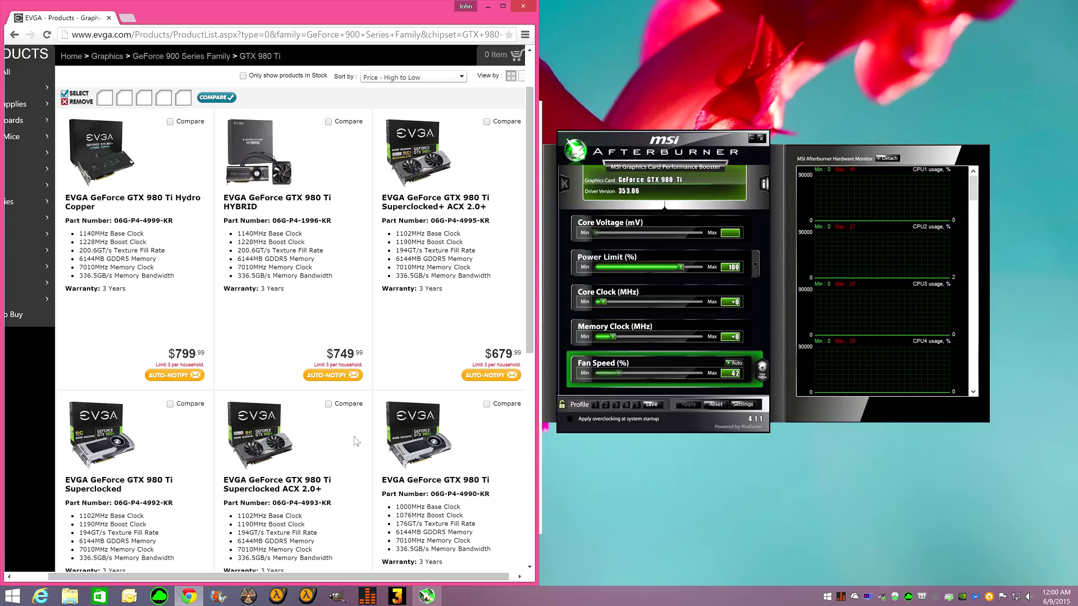
# Step: Scroll down through the EVGA GTX 980 Ti product listing
pyautogui.scroll(-1, 496, 278)
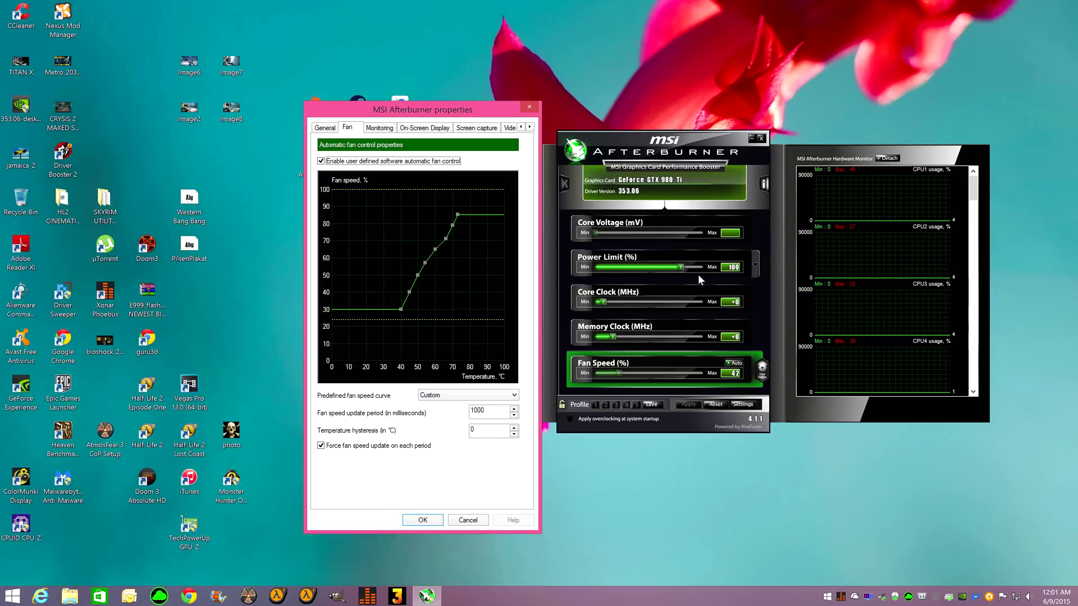
# Step: Close the fan properties, raise the power limit to 110% and try a +91 core clock offset
pyautogui.click(527, 109)
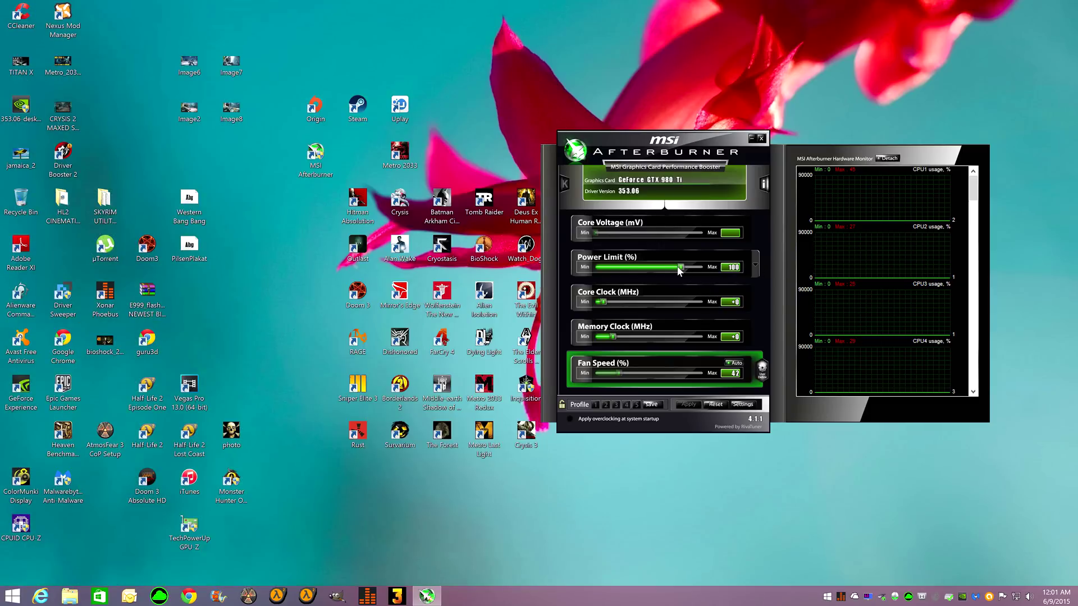
pyautogui.moveTo(681, 269); pyautogui.dragTo(724, 274)
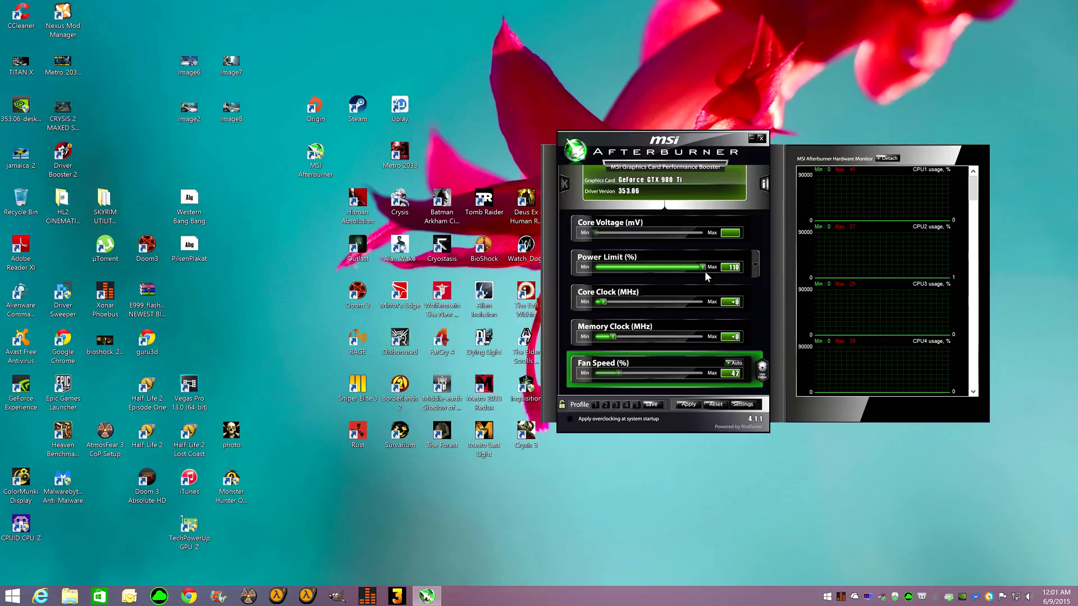
pyautogui.moveTo(603, 302); pyautogui.dragTo(612, 303)
pyautogui.click(729, 303)
pyautogui.write('91')
pyautogui.click(733, 338)
# Step: Set both the core clock and memory clock offsets to +150
pyautogui.click(731, 304)
pyautogui.write('150')
pyautogui.press('Return')
pyautogui.click(733, 338)
pyautogui.write('150')
pyautogui.press('Return')
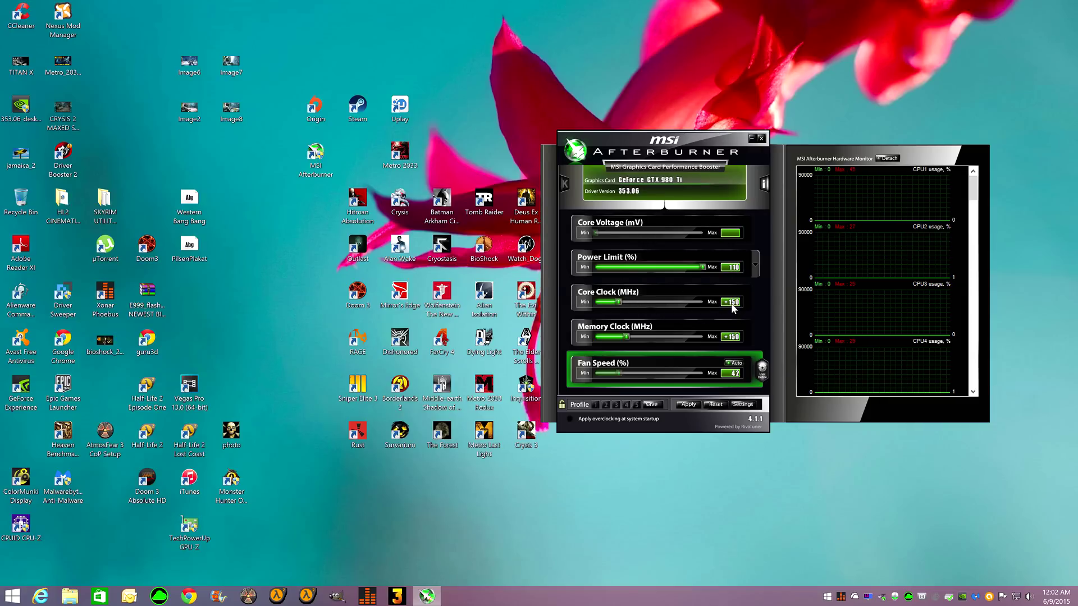
pyautogui.moveTo(732, 308)
pyautogui.moveTo(682, 310)
# Step: Reset to defaults, then drag power limit to 110%, core clock to about +154 and memory clock higher
pyautogui.click(715, 404)
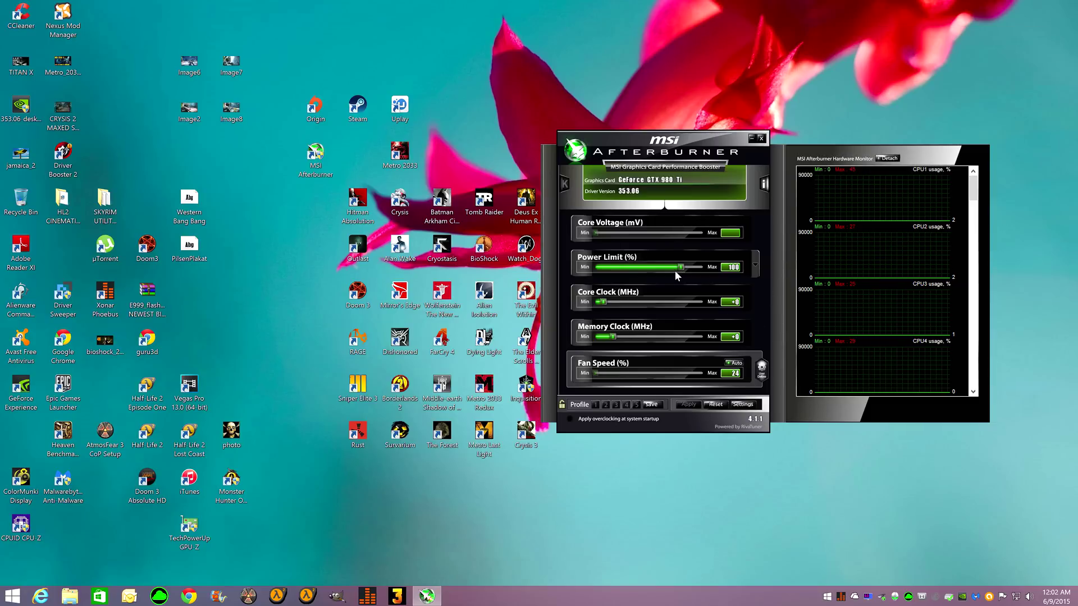
pyautogui.moveTo(680, 269); pyautogui.dragTo(724, 269)
pyautogui.moveTo(603, 301); pyautogui.dragTo(618, 300)
pyautogui.moveTo(614, 335); pyautogui.dragTo(626, 337)
# Step: Retype the core clock offset and enter 150 as the memory clock offset
pyautogui.write('170')
pyautogui.press('Return')
pyautogui.click(730, 338)
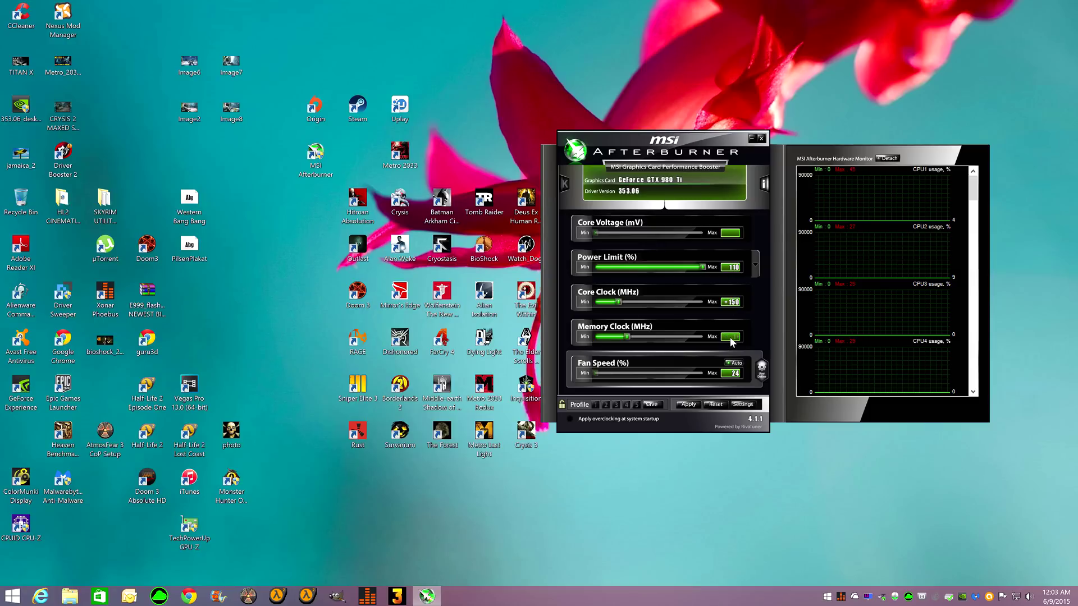
pyautogui.write('150')
pyautogui.moveTo(738, 303)
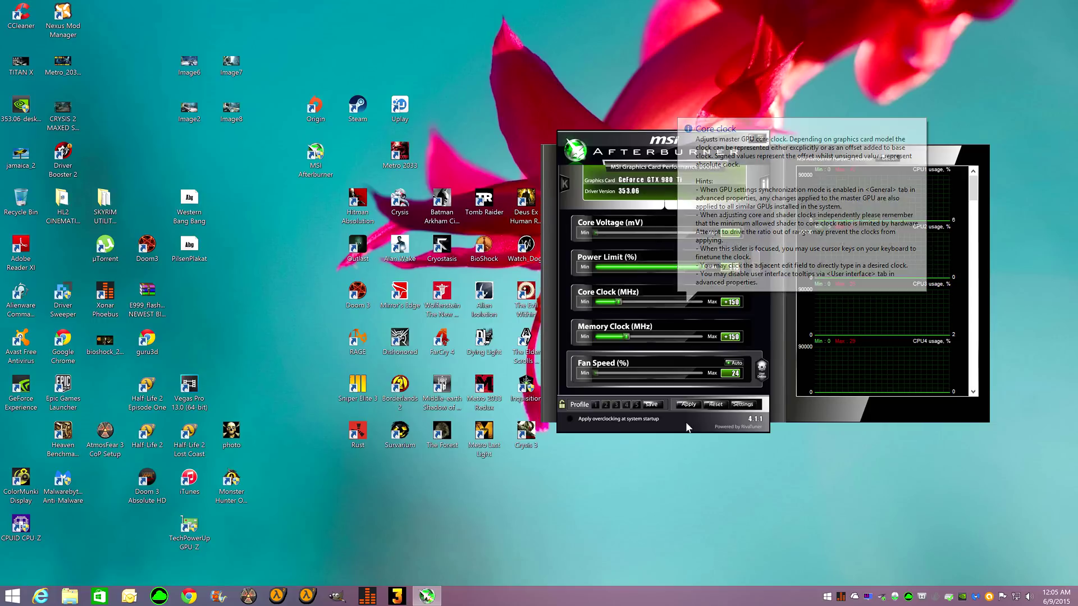
# Step: Reset the power limit and core and memory clock offsets to their default values
pyautogui.click(718, 404)
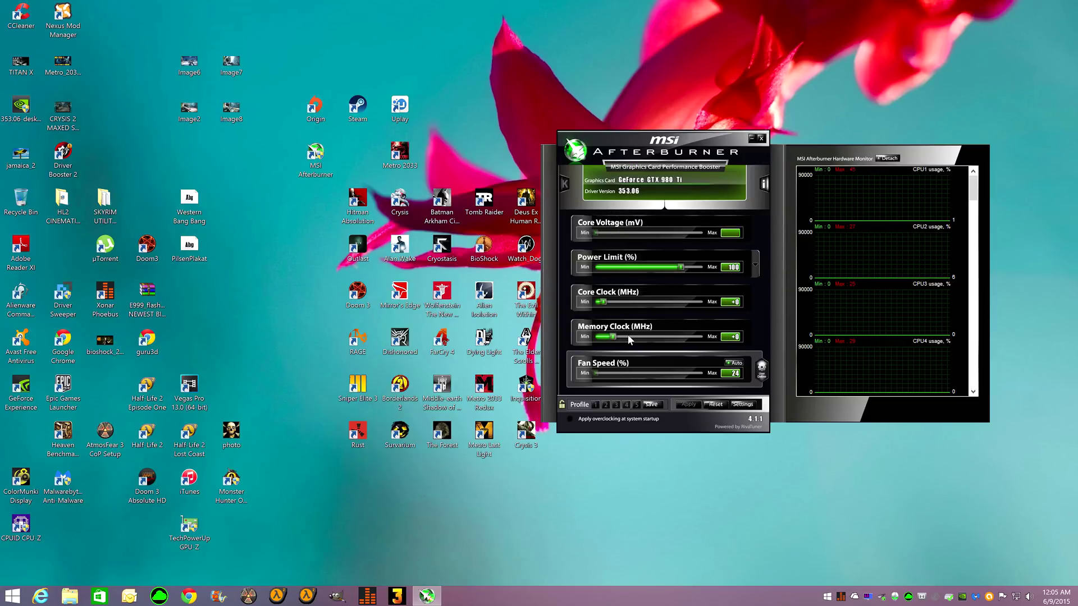
pyautogui.moveTo(628, 335)
# Step: Enable user-defined software automatic fan control on the Fan page, then close the properties window
pyautogui.click(742, 404)
pyautogui.click(597, 166)
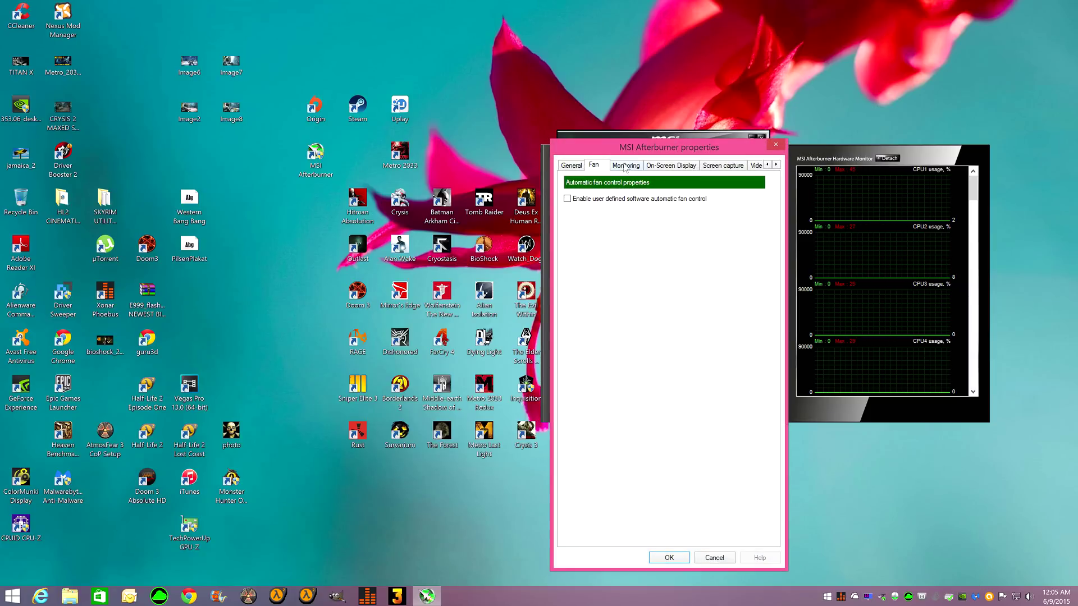
pyautogui.click(627, 168)
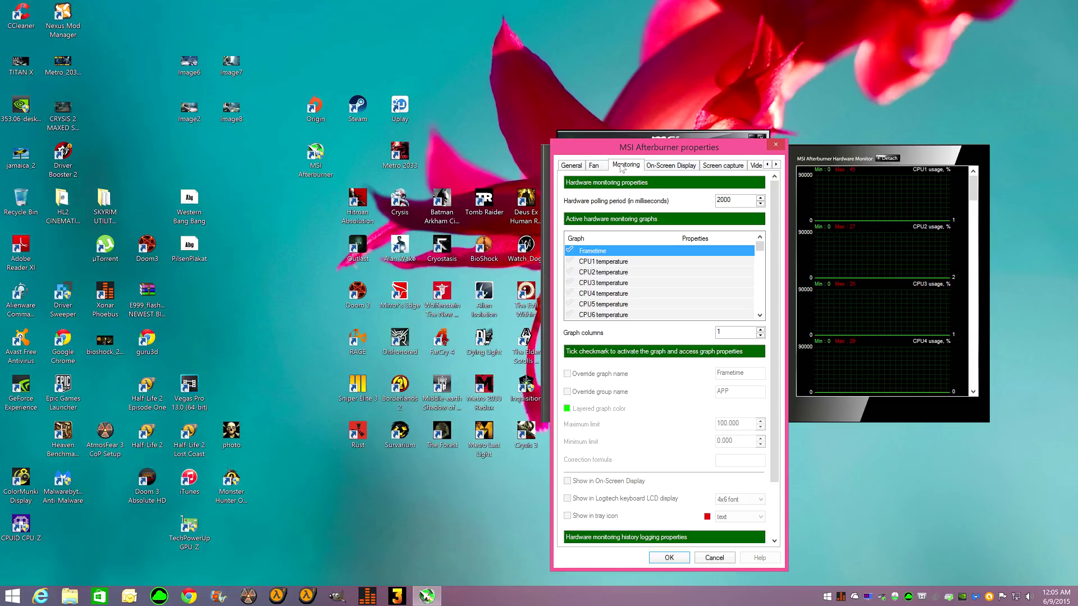
pyautogui.click(607, 167)
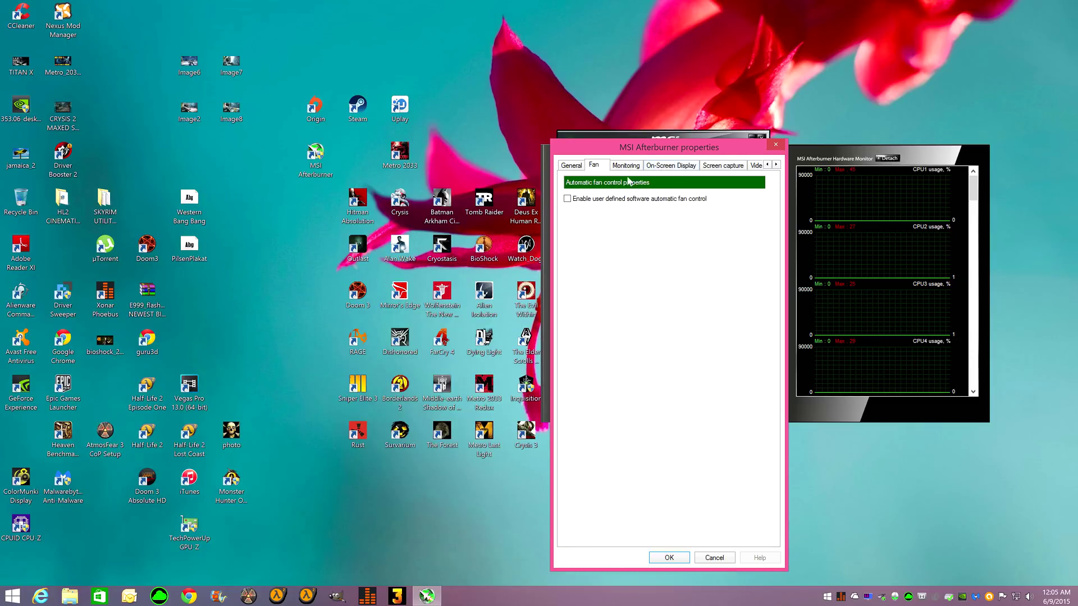
pyautogui.click(567, 199)
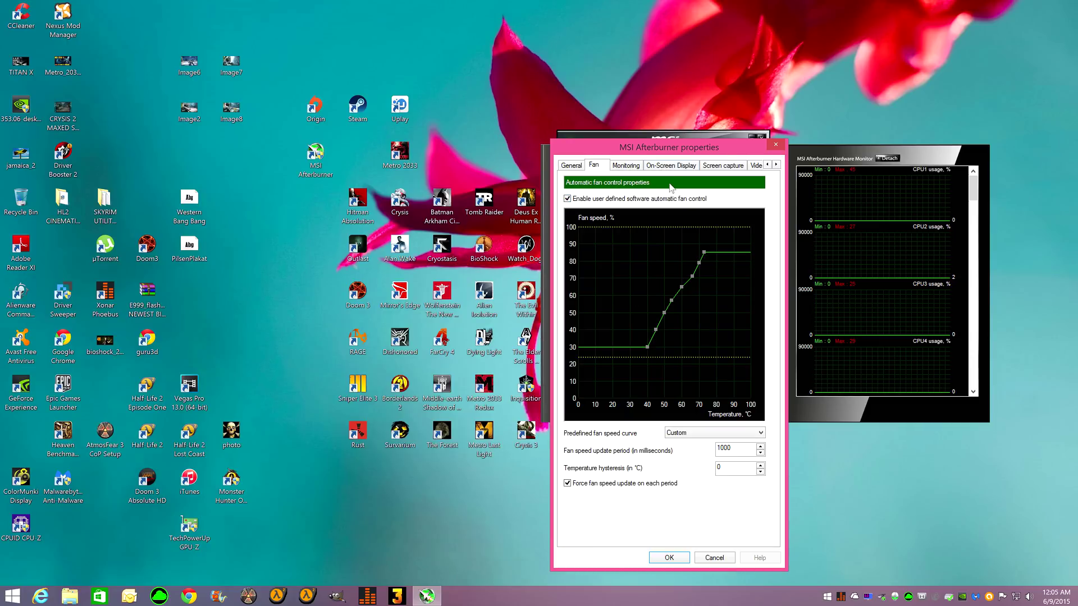
pyautogui.moveTo(695, 151); pyautogui.dragTo(448, 100)
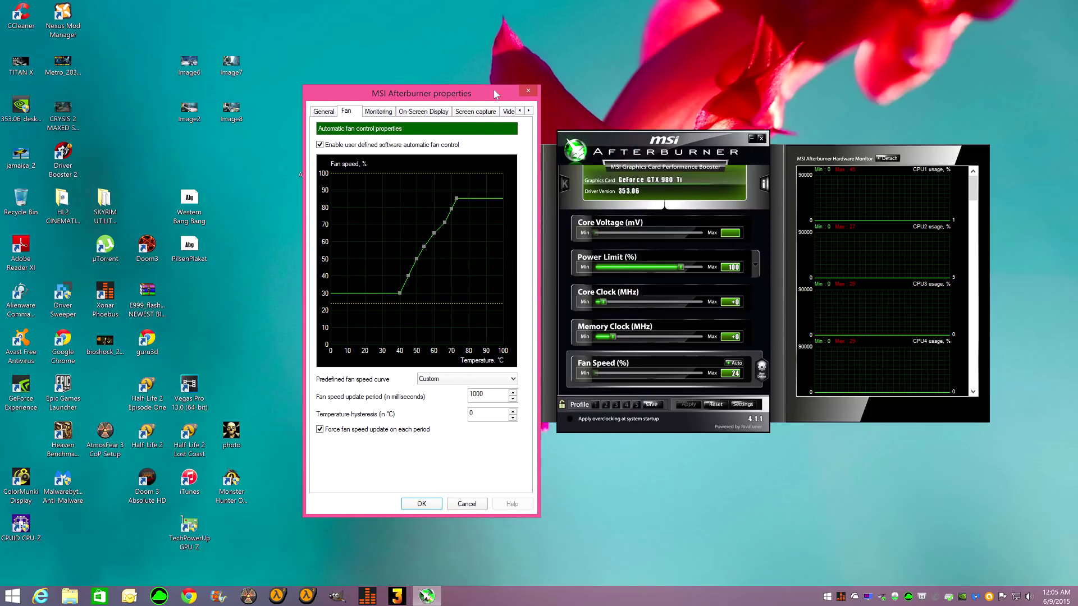
pyautogui.click(528, 91)
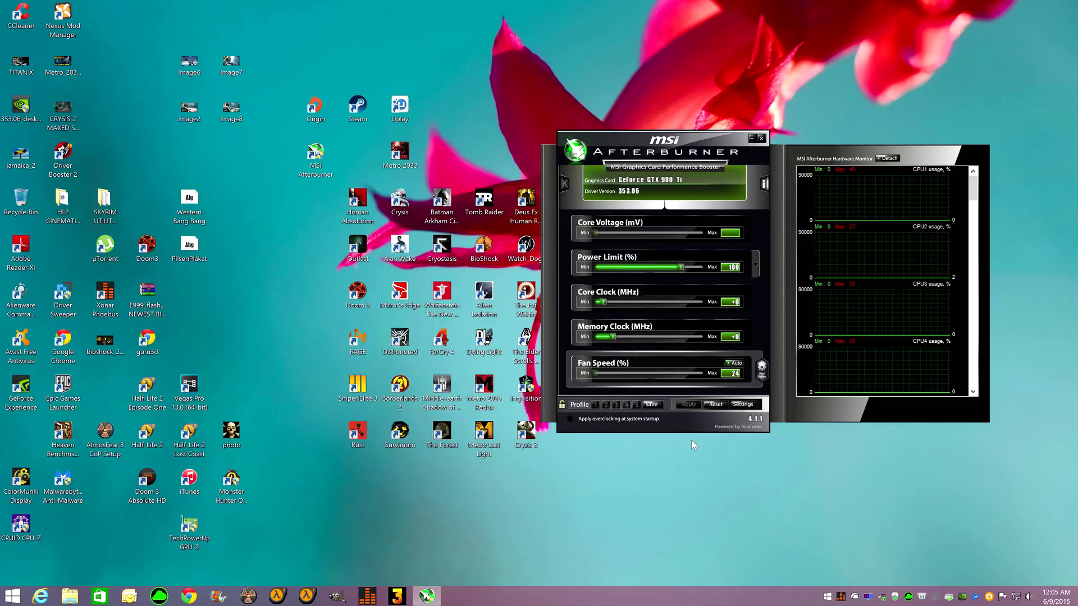
# Step: Reopen properties, move the dialog aside, and view On-Screen Display and Monitoring before reaching the Fan page
pyautogui.click(743, 404)
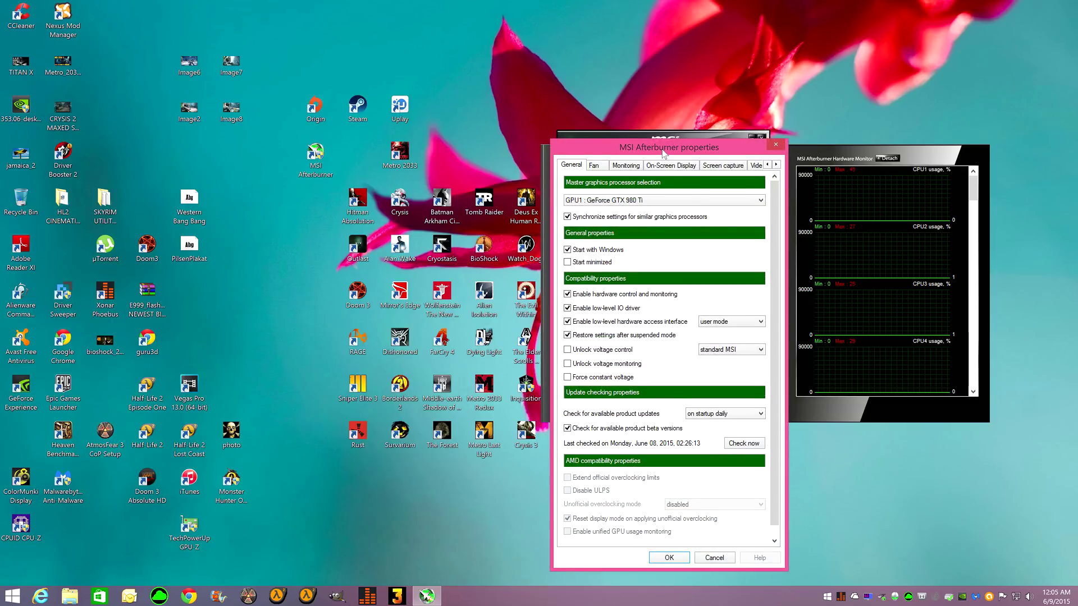
pyautogui.moveTo(664, 154); pyautogui.dragTo(416, 103)
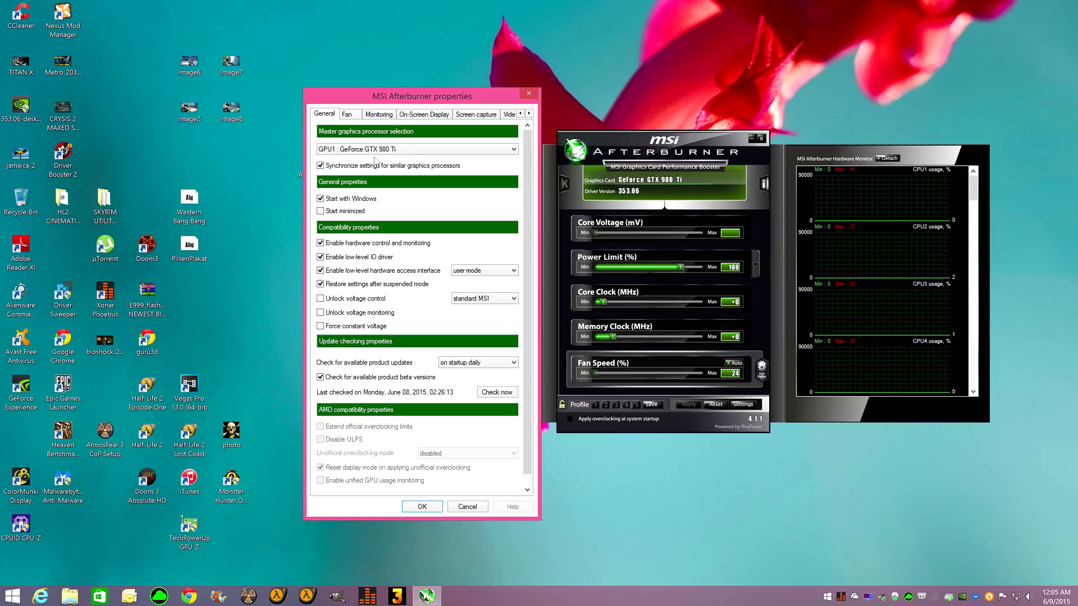
pyautogui.click(414, 115)
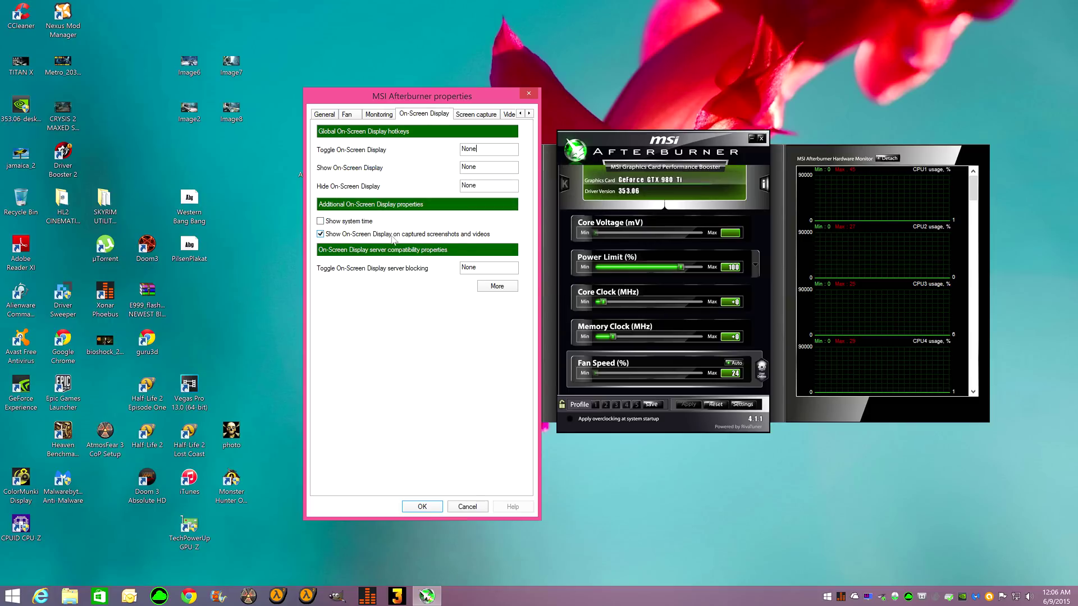
pyautogui.click(370, 115)
pyautogui.click(356, 118)
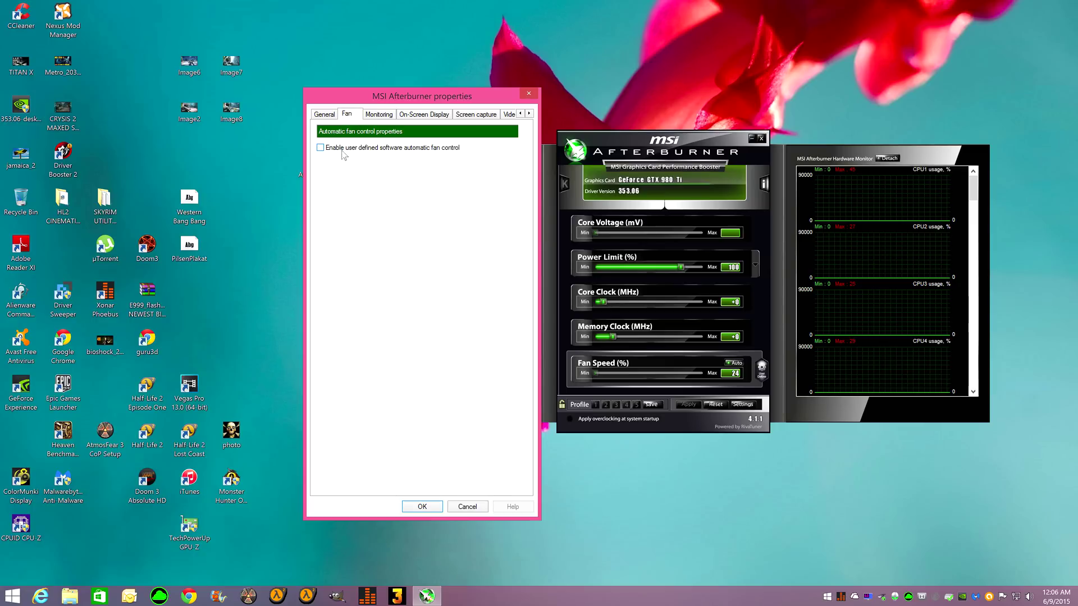
# Step: Enable user-defined automatic fan control and apply it with OK, lifting fan speed to 63%
pyautogui.click(320, 147)
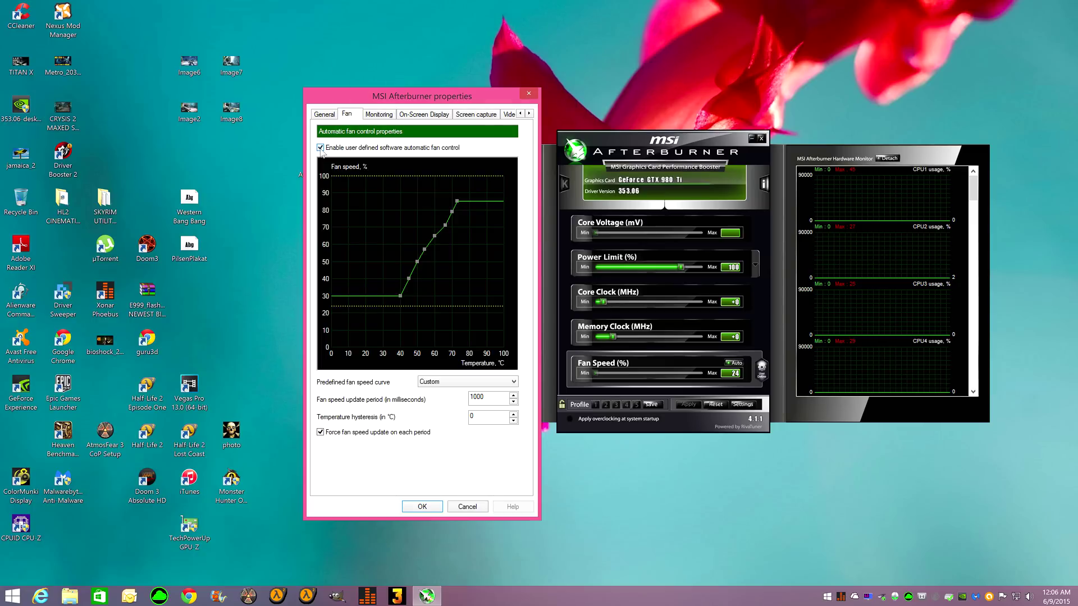
pyautogui.click(425, 506)
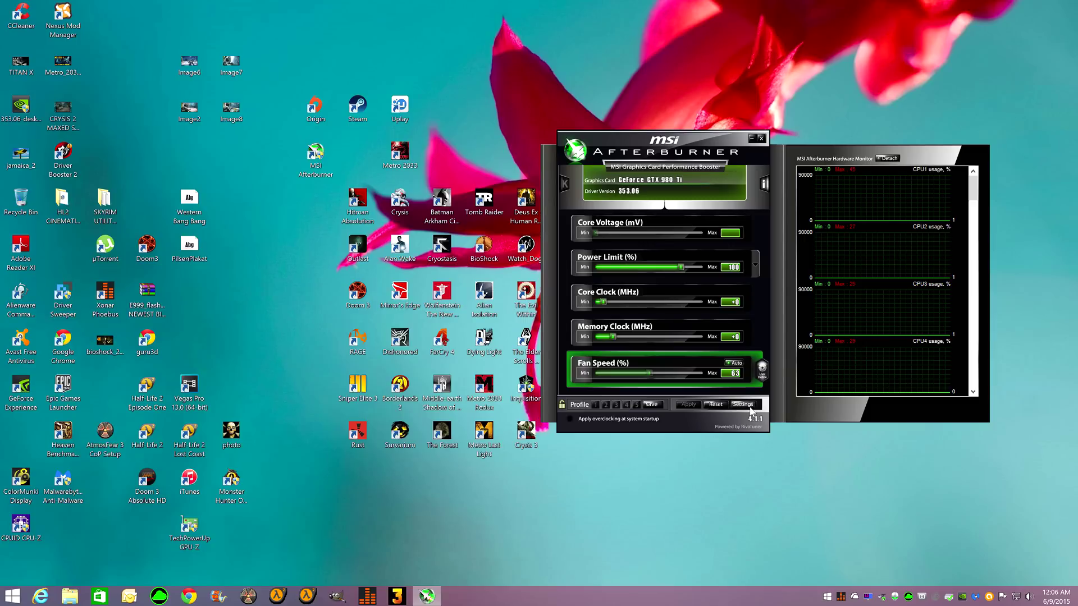
pyautogui.click(748, 406)
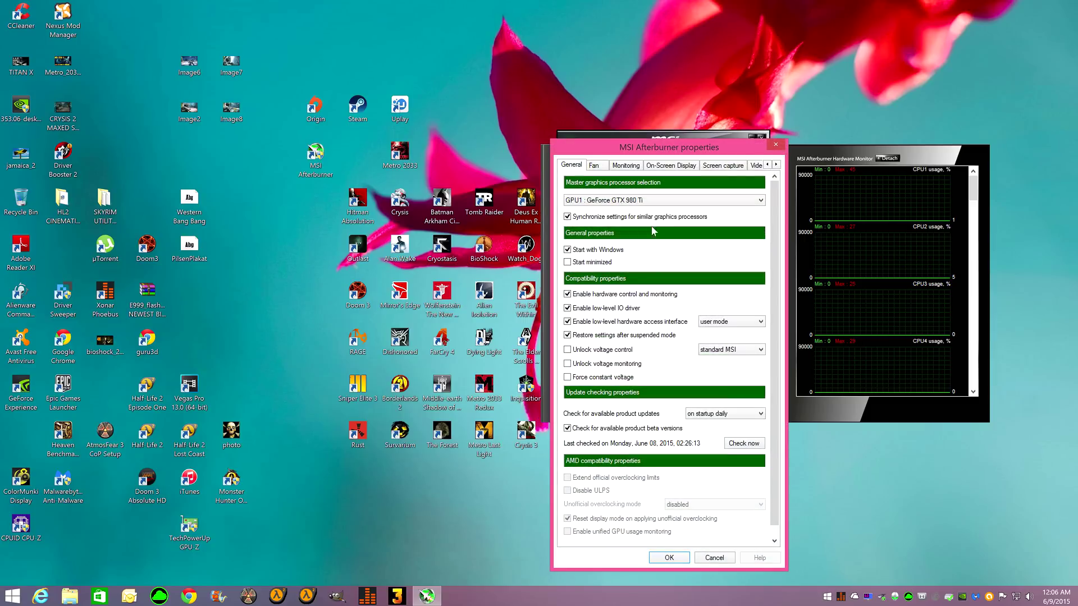
# Step: On the fan curve, add a point near 45 °C / 40 % and select the 40 °C / 30 % point
pyautogui.click(593, 165)
pyautogui.moveTo(616, 153); pyautogui.dragTo(373, 130)
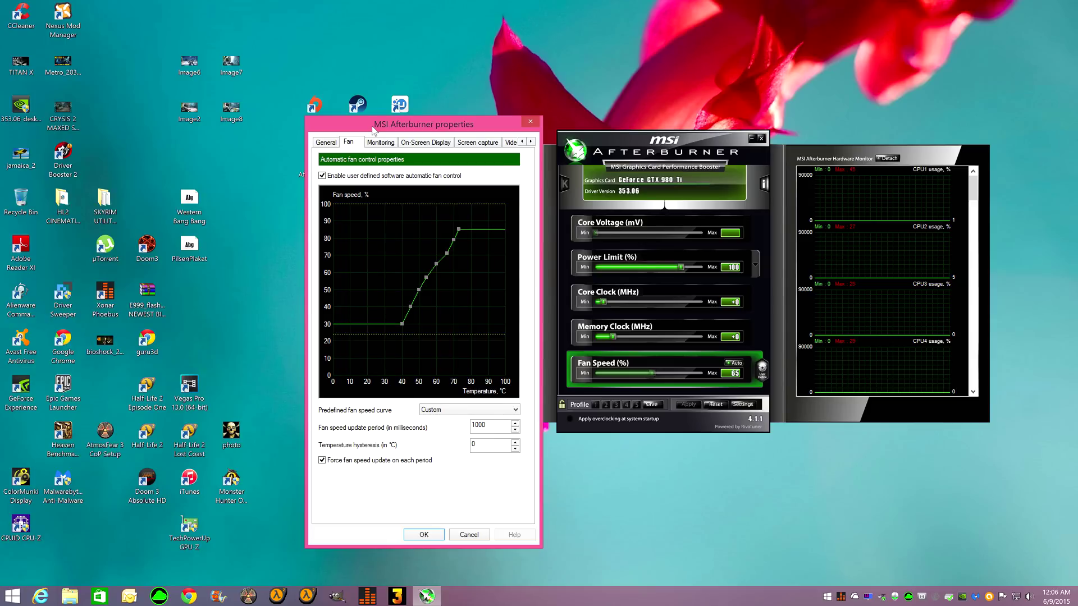
pyautogui.click(410, 300)
pyautogui.moveTo(499, 330)
pyautogui.click(402, 324)
pyautogui.click(409, 307)
pyautogui.click(419, 289)
pyautogui.click(426, 278)
pyautogui.click(436, 263)
pyautogui.click(453, 240)
pyautogui.click(514, 424)
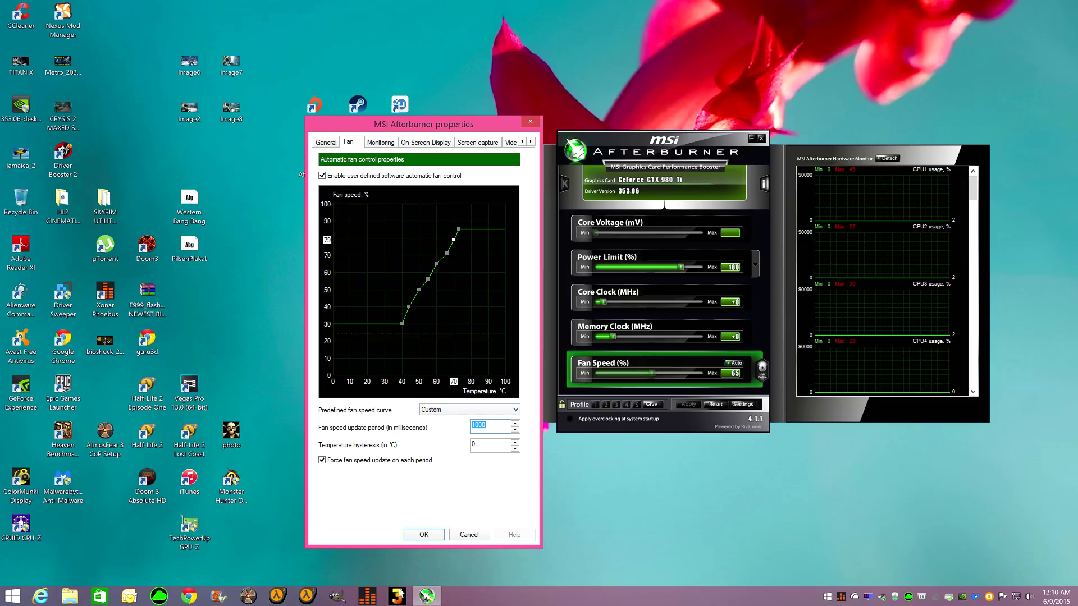
# Step: Cancel the properties dialog, leaving the custom fan curve holding the fan at 65%
pyautogui.click(481, 535)
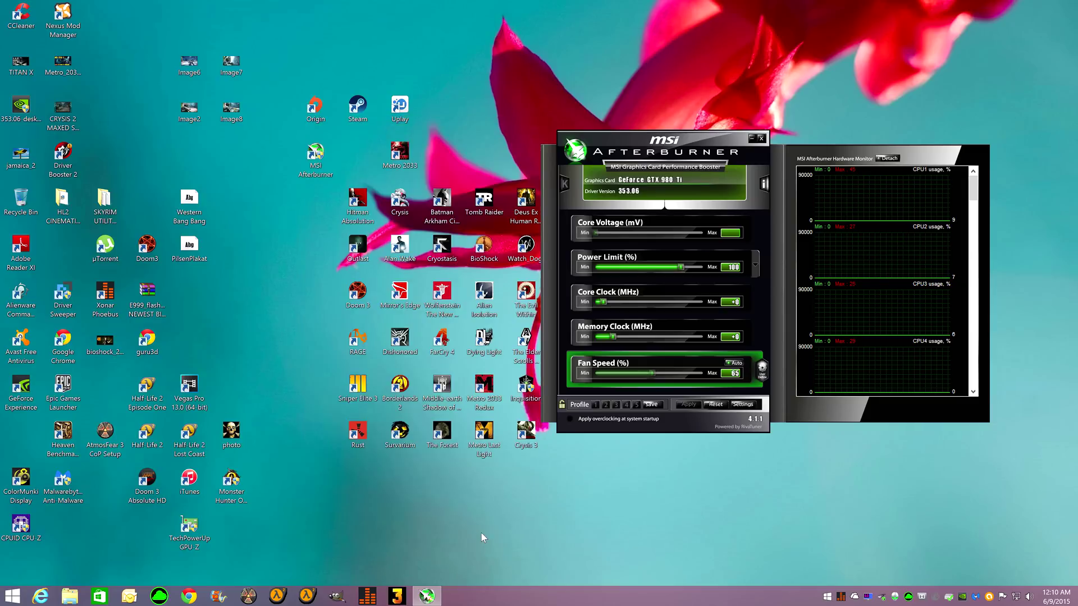